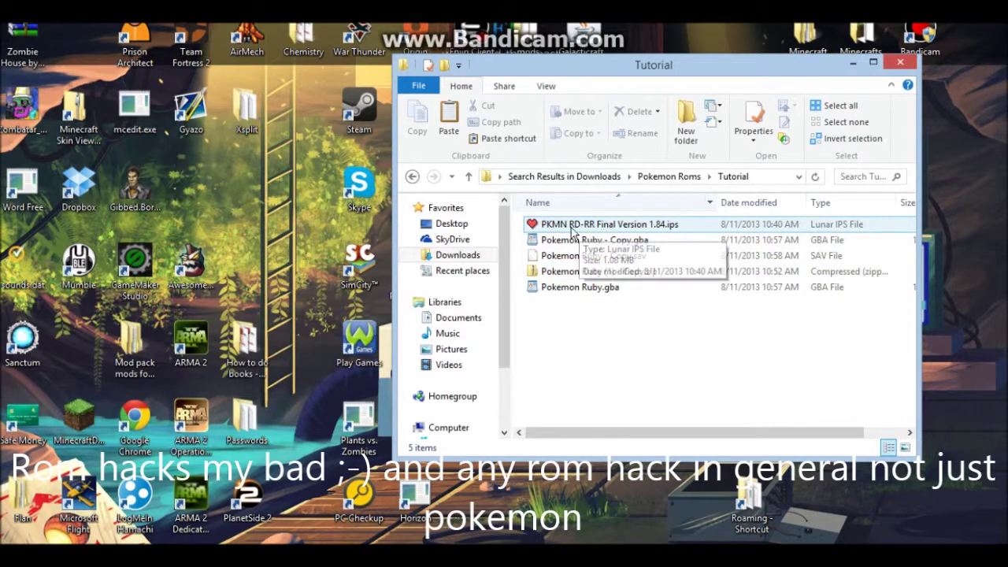
# Step: Delete the Pokemon Ruby - Copy.sav save file from the Tutorial folder
pyautogui.click(535, 257)
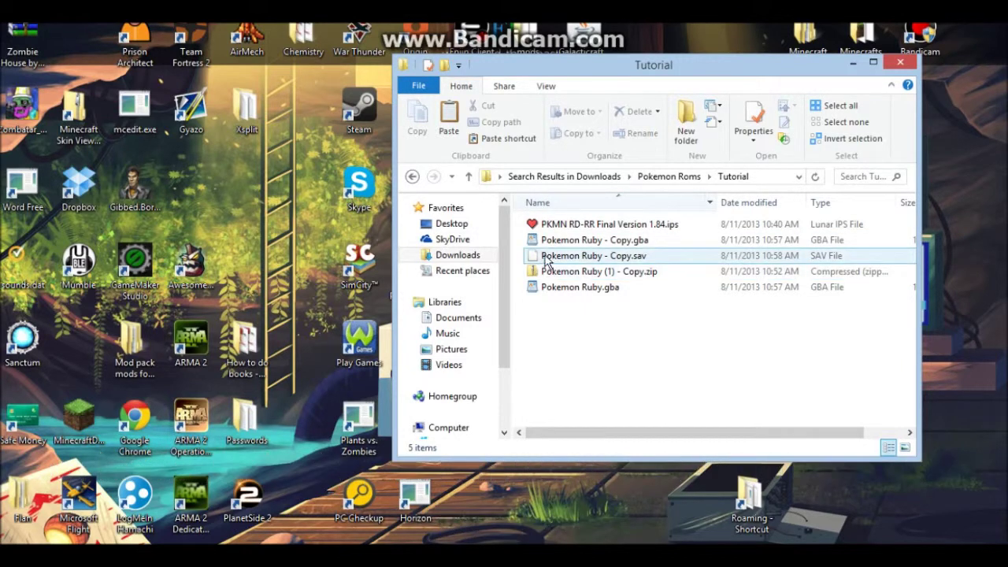
pyautogui.rightClick(547, 260)
pyautogui.click(527, 349)
pyautogui.click(527, 349)
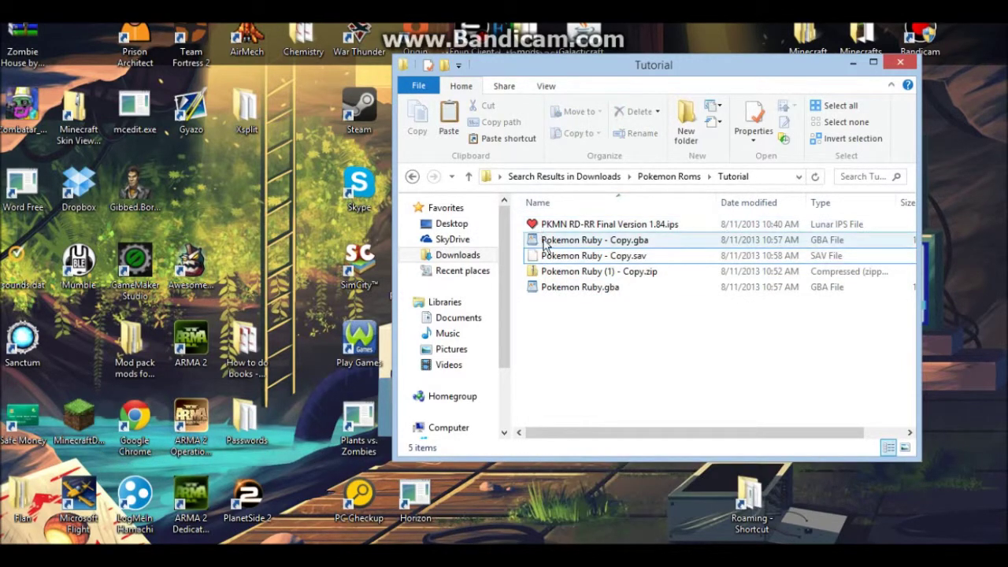
pyautogui.rightClick(544, 255)
pyautogui.click(592, 464)
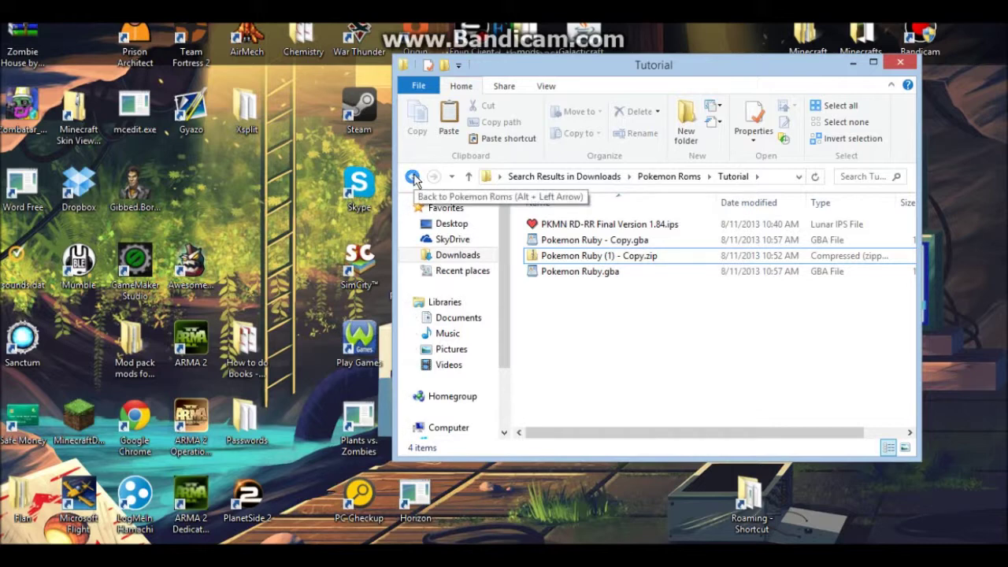
# Step: Examine the contents of the lips101 folder in Pokemon Roms and return to the Tutorial folder
pyautogui.click(413, 178)
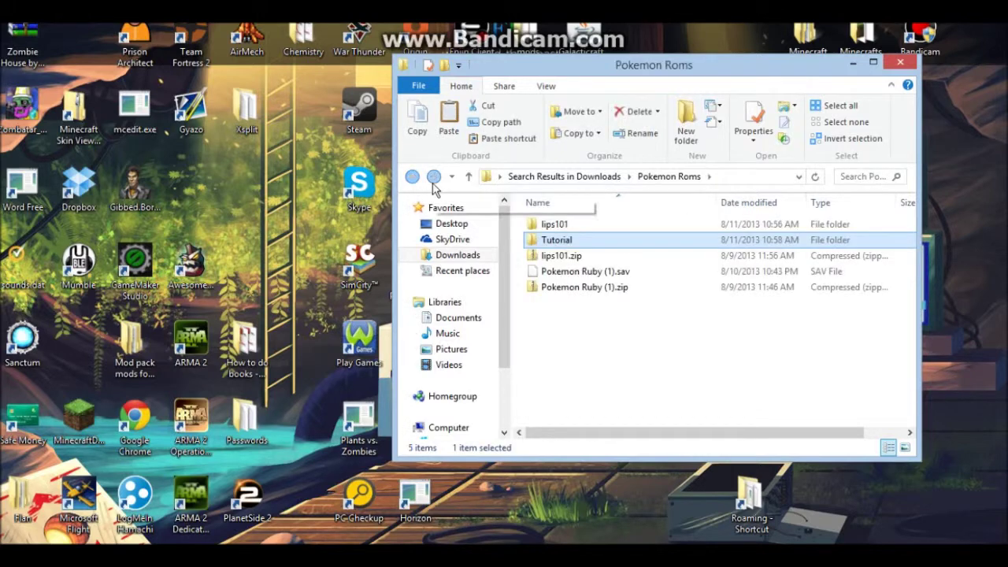
pyautogui.doubleClick(532, 225)
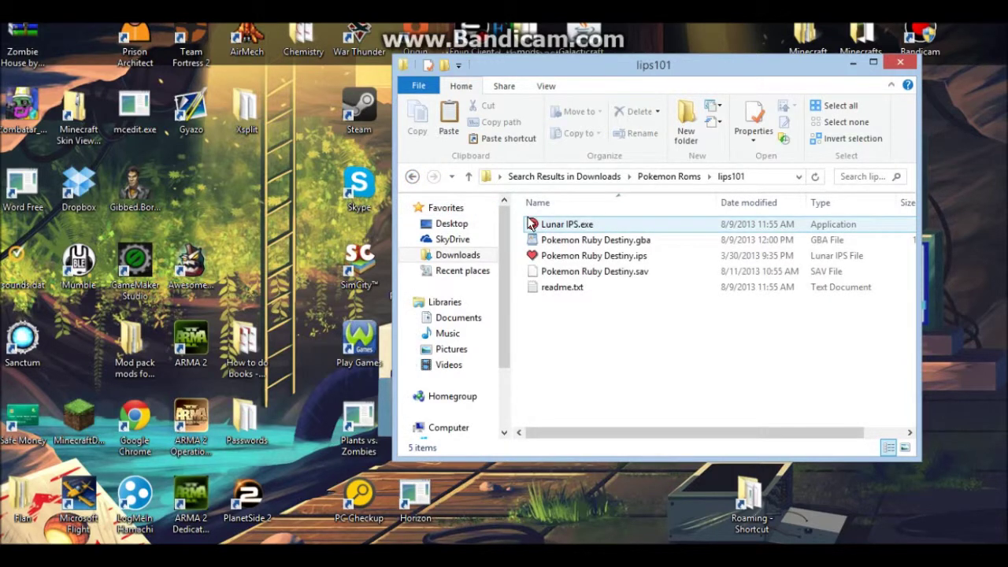
pyautogui.click(413, 177)
pyautogui.doubleClick(542, 240)
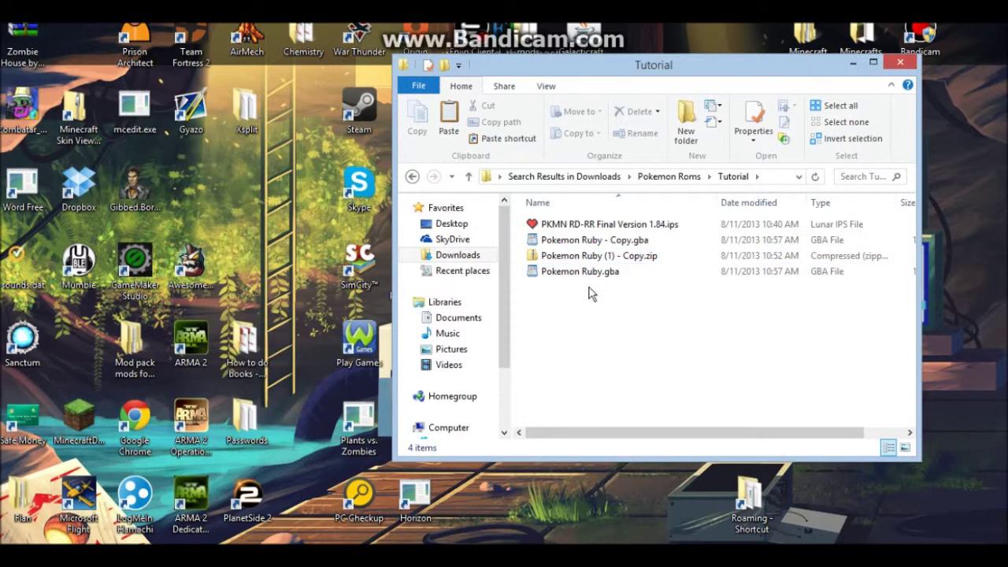
pyautogui.click(597, 276)
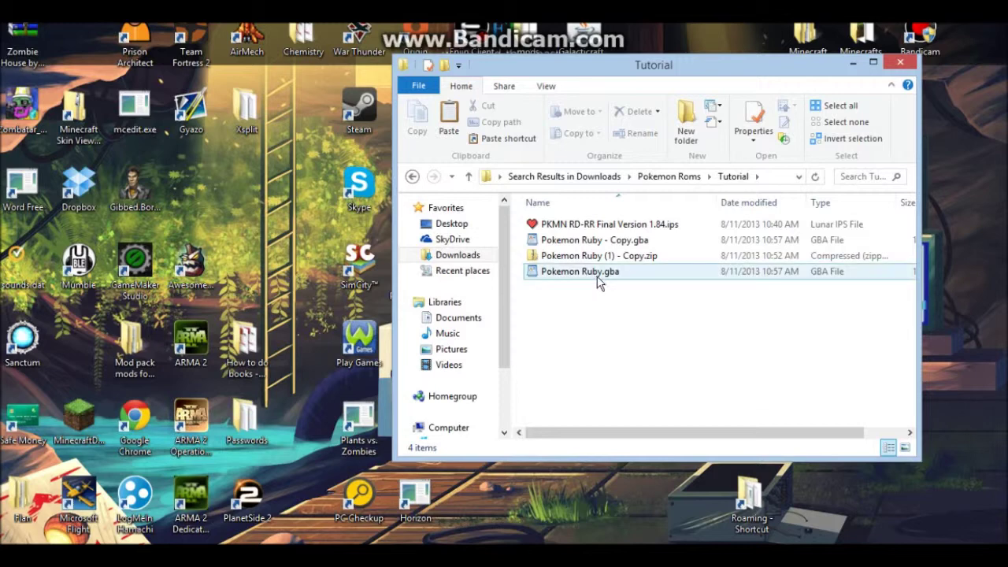
pyautogui.click(658, 337)
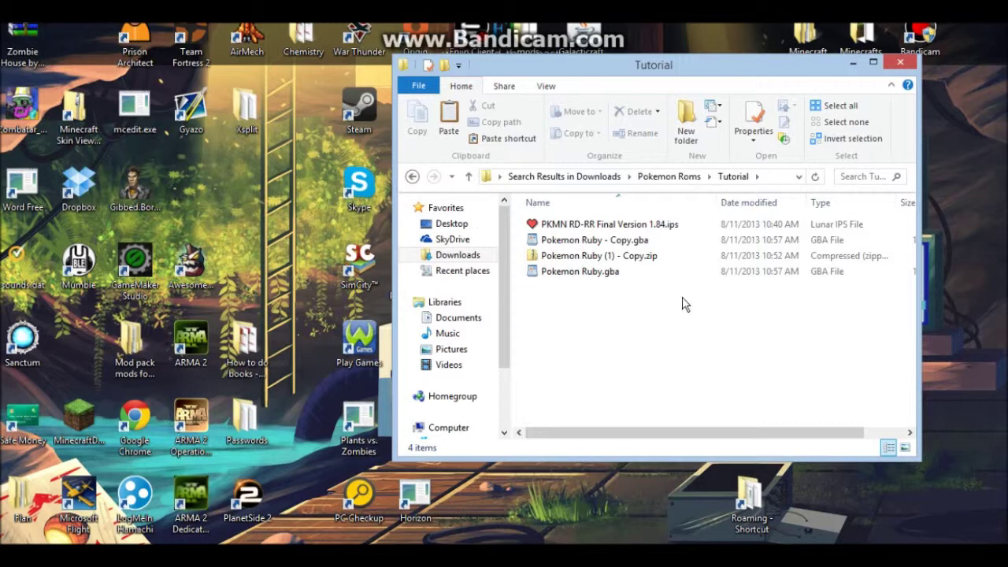
pyautogui.click(658, 272)
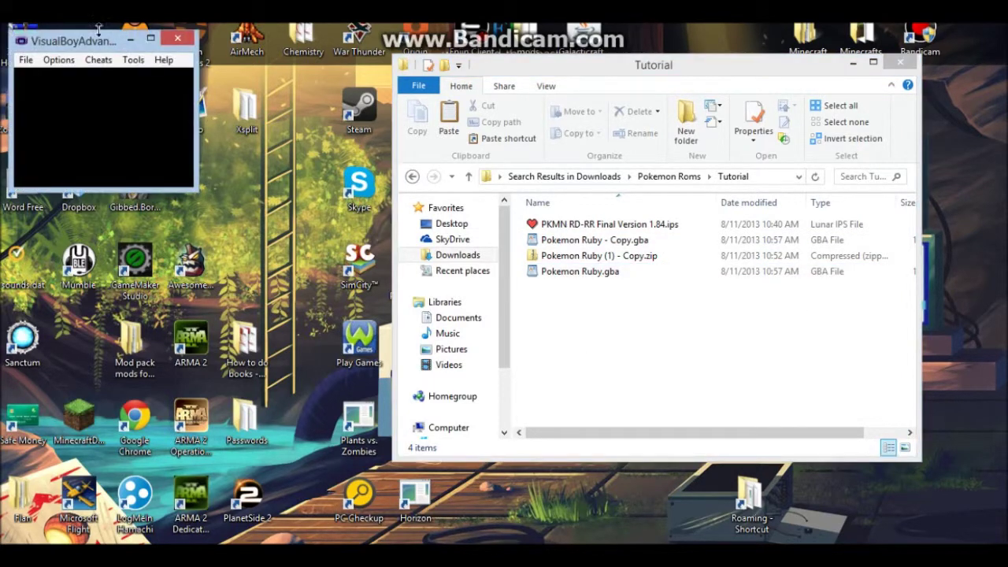
# Step: Load the unpatched Pokemon Ruby.gba in VisualBoyAdvance, widen the emulator window to view the game, and close it
pyautogui.click(26, 60)
pyautogui.click(35, 74)
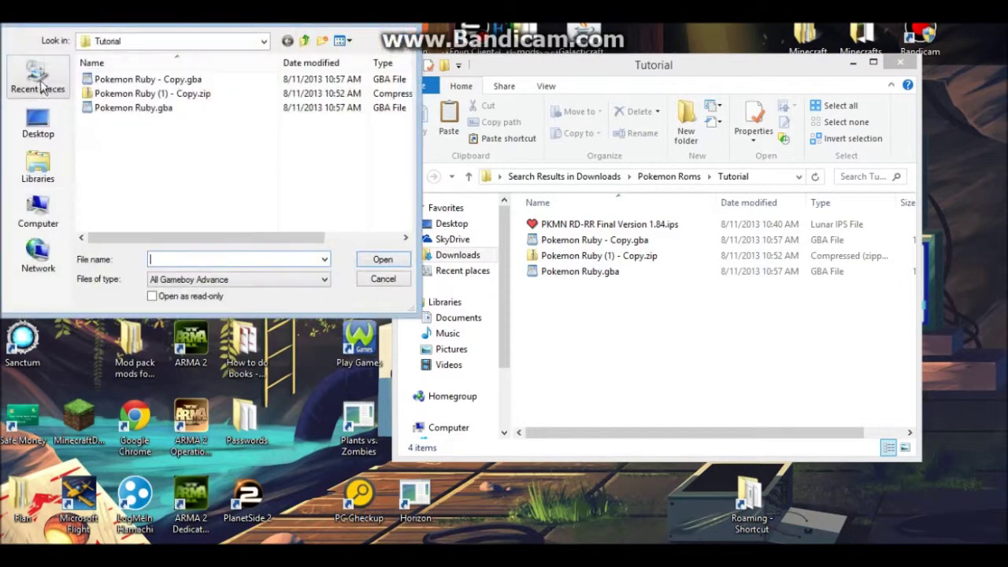
pyautogui.doubleClick(126, 108)
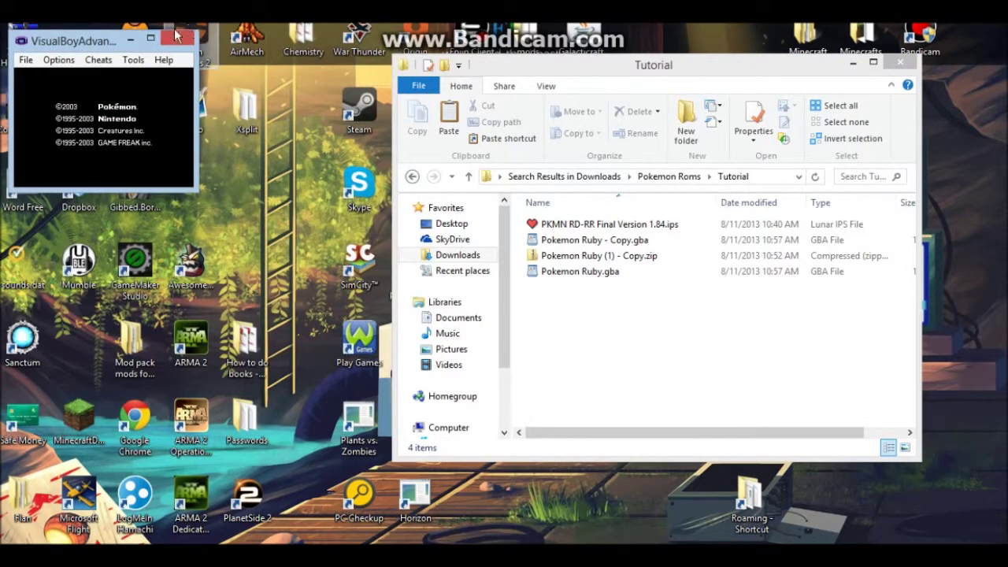
pyautogui.moveTo(196, 59); pyautogui.dragTo(292, 59)
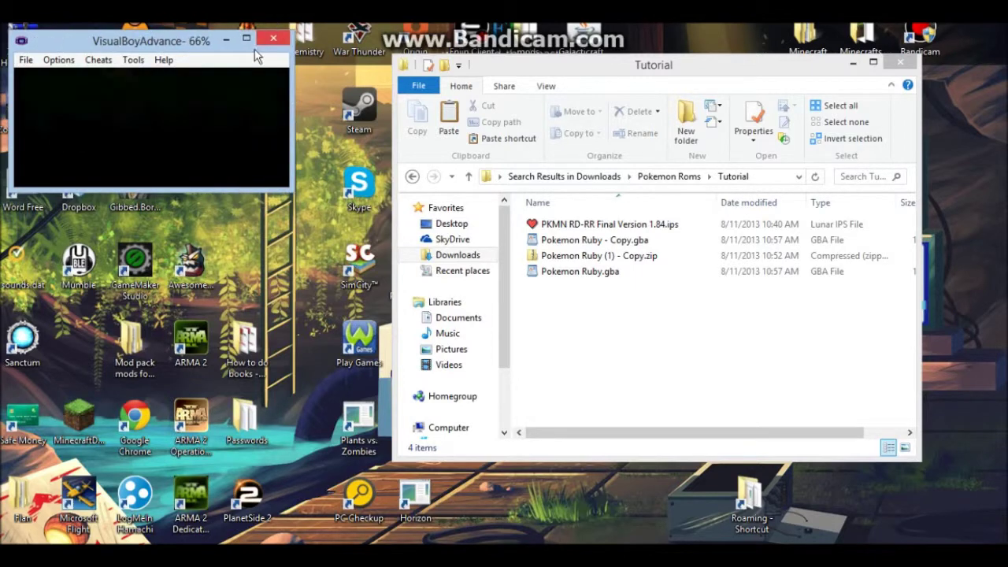
pyautogui.click(274, 38)
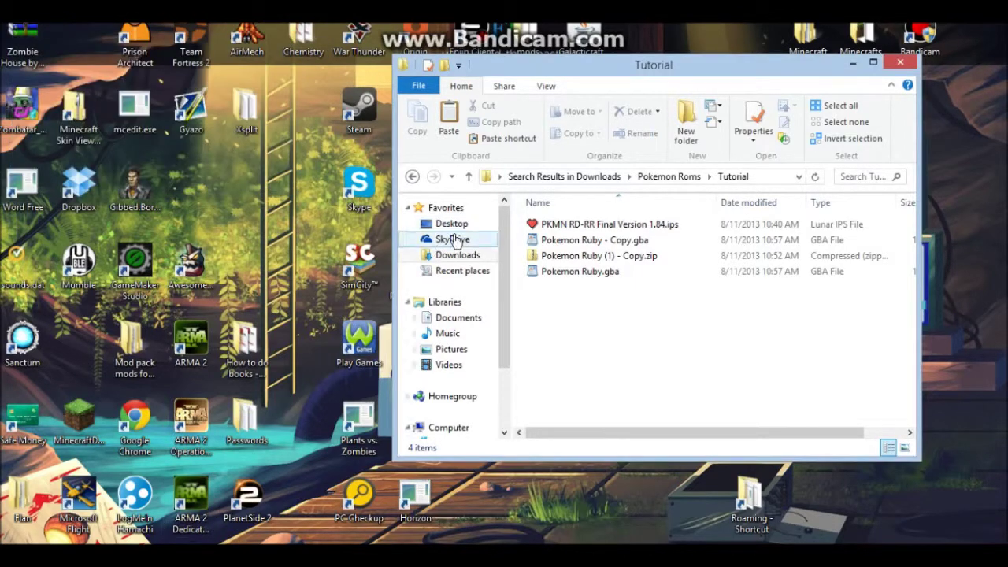
pyautogui.click(590, 288)
pyautogui.rightClick(590, 289)
pyautogui.click(618, 241)
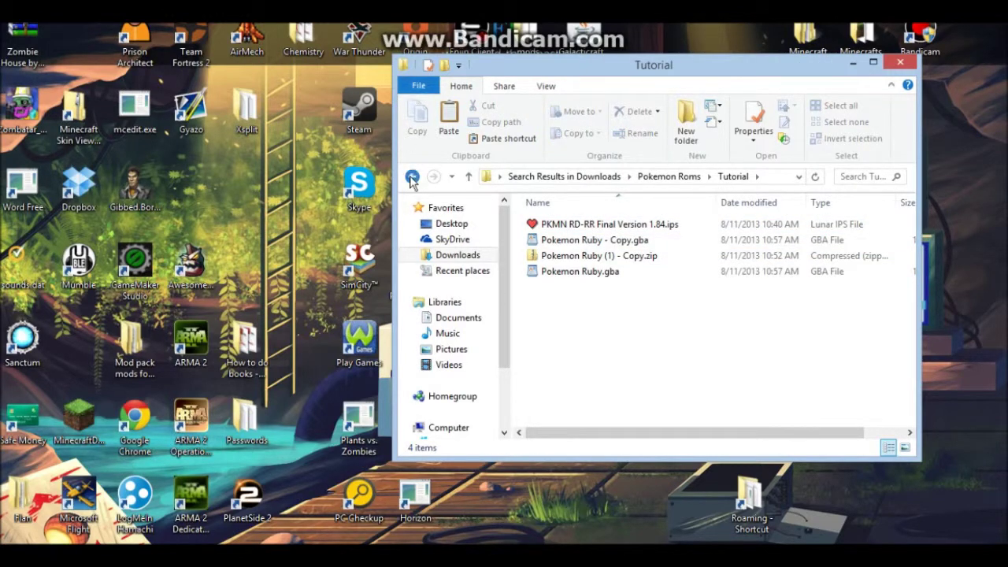
# Step: Launch Lunar IPS.exe from the lips101 folder in Pokemon Roms
pyautogui.click(412, 176)
pyautogui.doubleClick(554, 225)
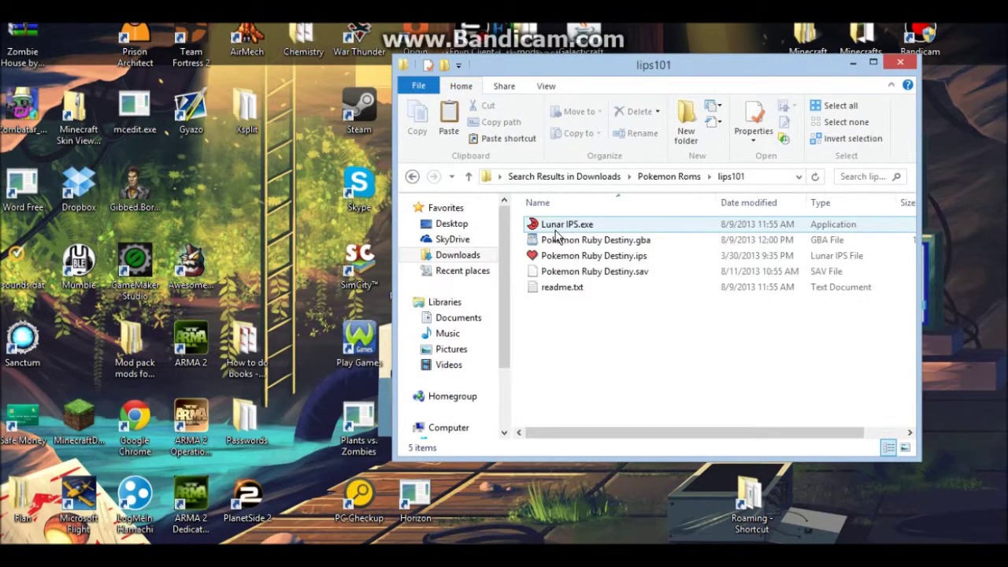
pyautogui.doubleClick(556, 227)
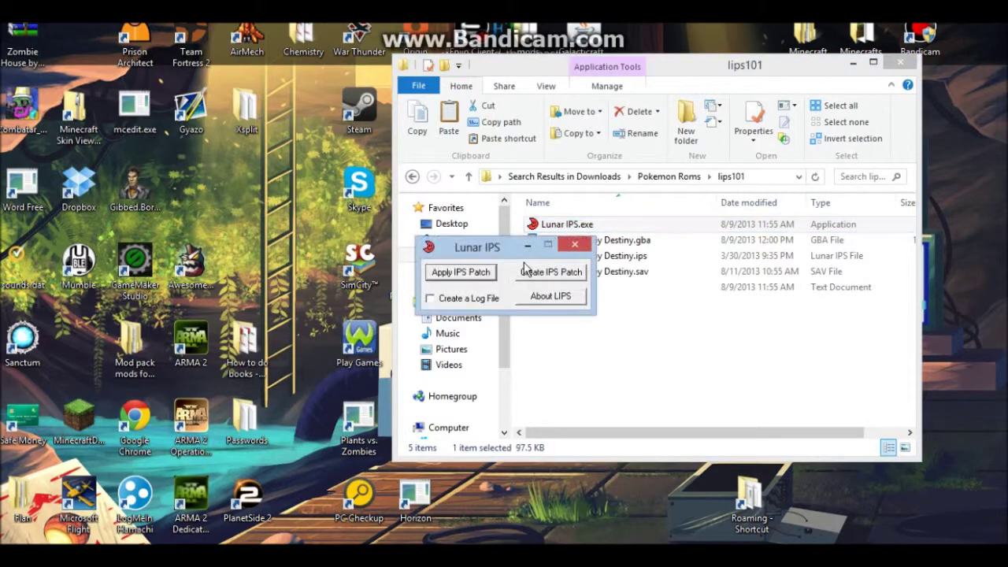
# Step: Apply the IPS patch PKMN RD-RR Final Version 1.84.ips from the Tutorial folder to Pokemon Ruby - Copy.gba
pyautogui.click(461, 272)
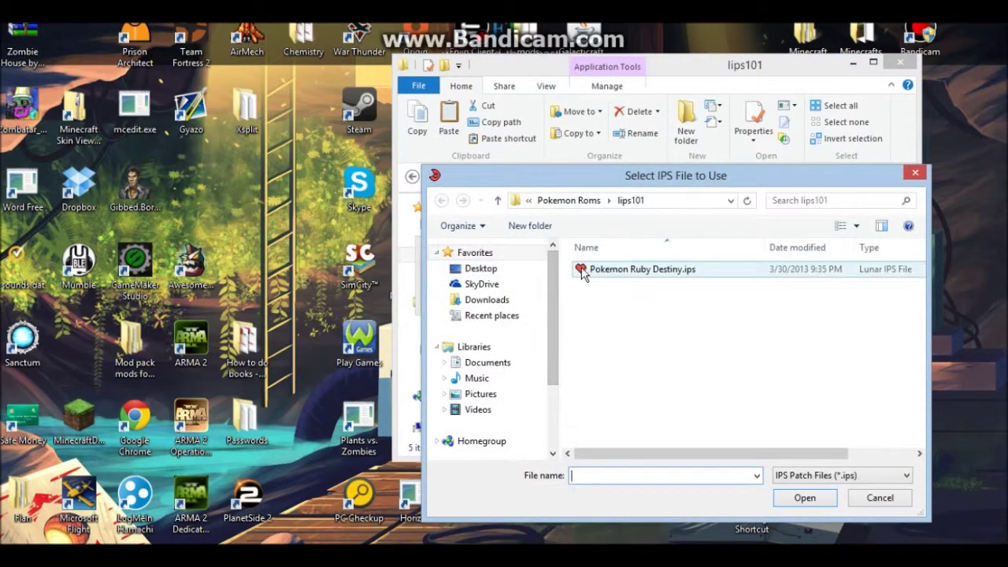
pyautogui.click(584, 204)
pyautogui.doubleClick(593, 286)
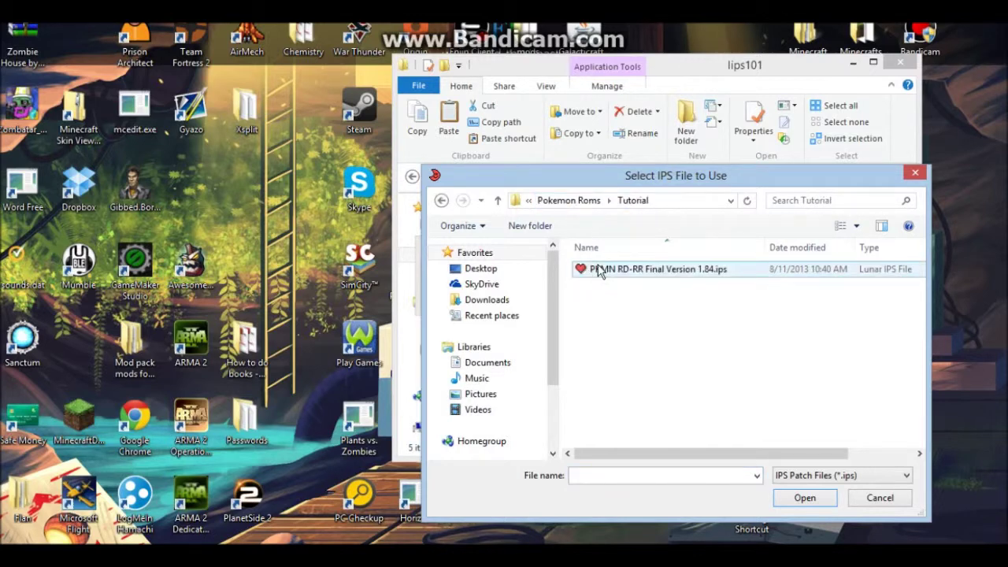
pyautogui.doubleClick(599, 270)
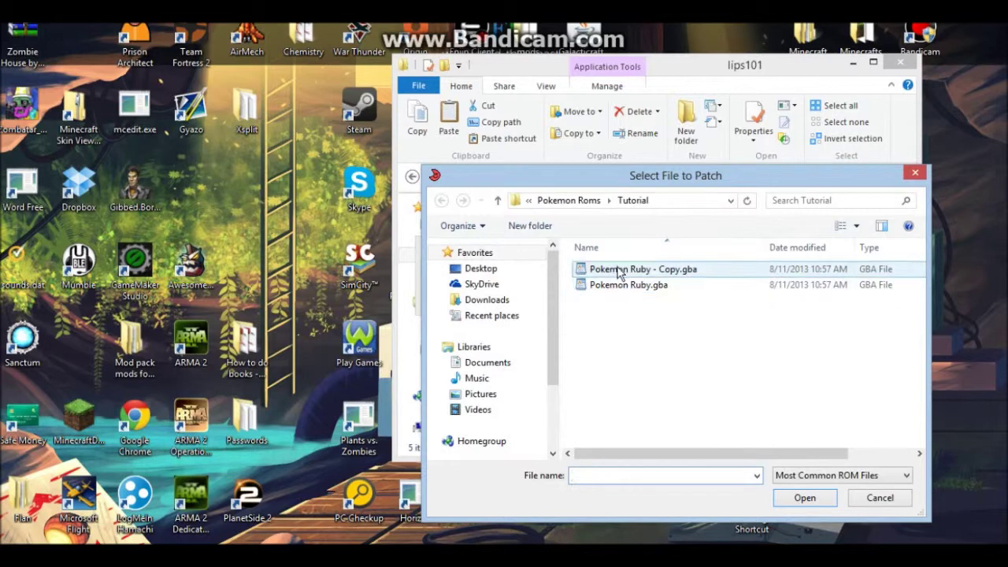
pyautogui.click(613, 272)
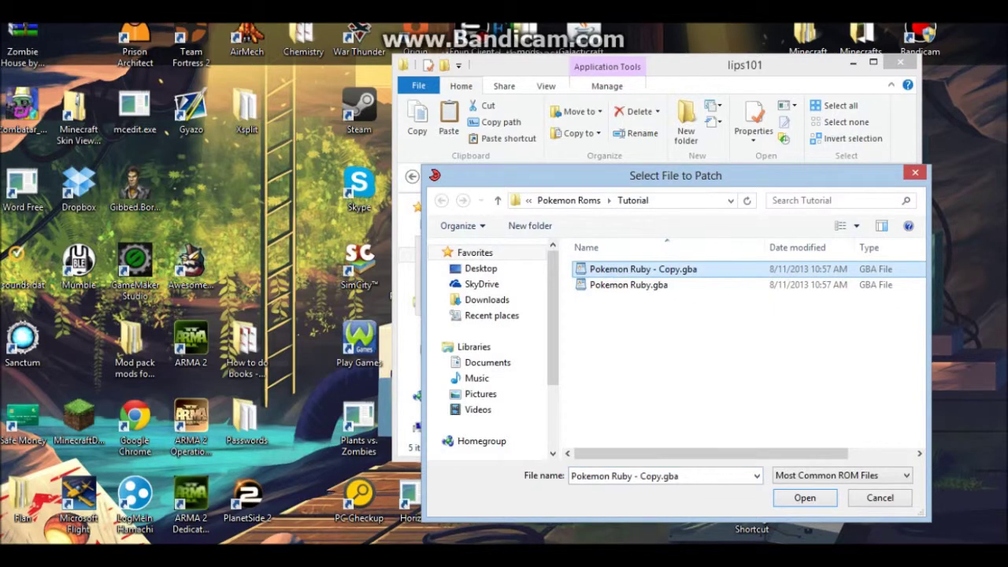
pyautogui.click(802, 499)
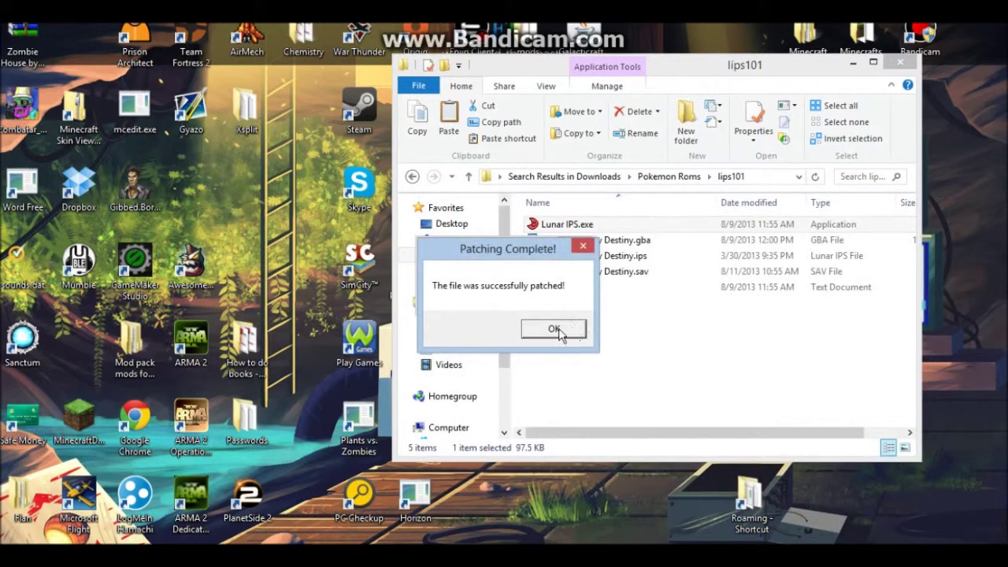
pyautogui.click(556, 329)
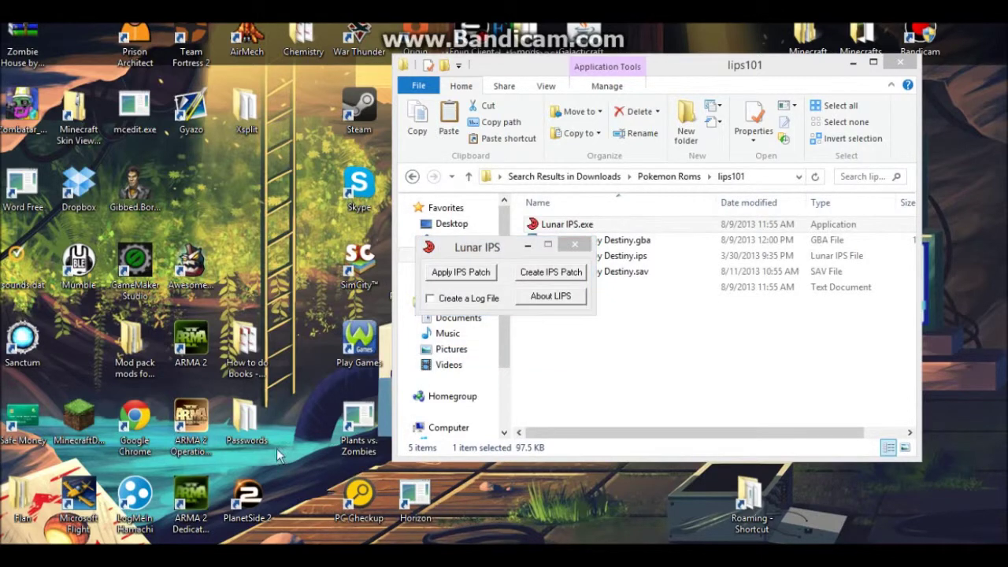
# Step: Run the patched Pokemon Ruby - Copy.gba in VisualBoyAdvance, maximize it to check the title screen, and close the emulator
pyautogui.click(26, 60)
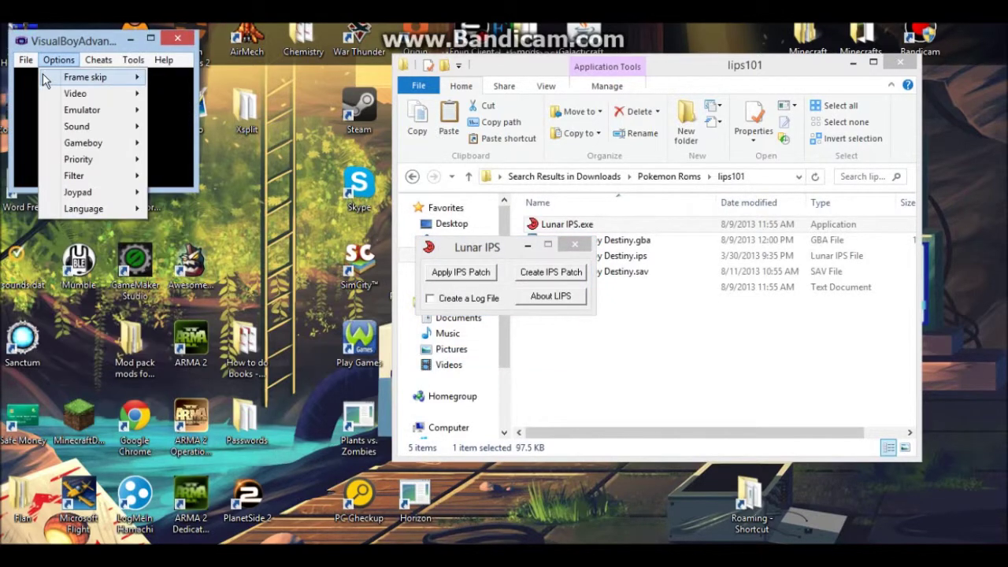
pyautogui.click(40, 74)
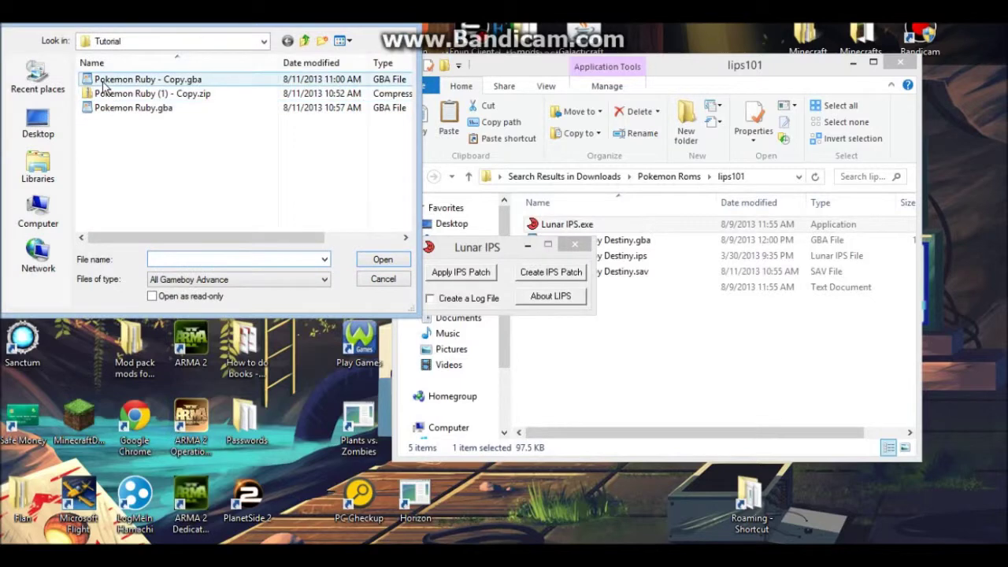
pyautogui.doubleClick(104, 82)
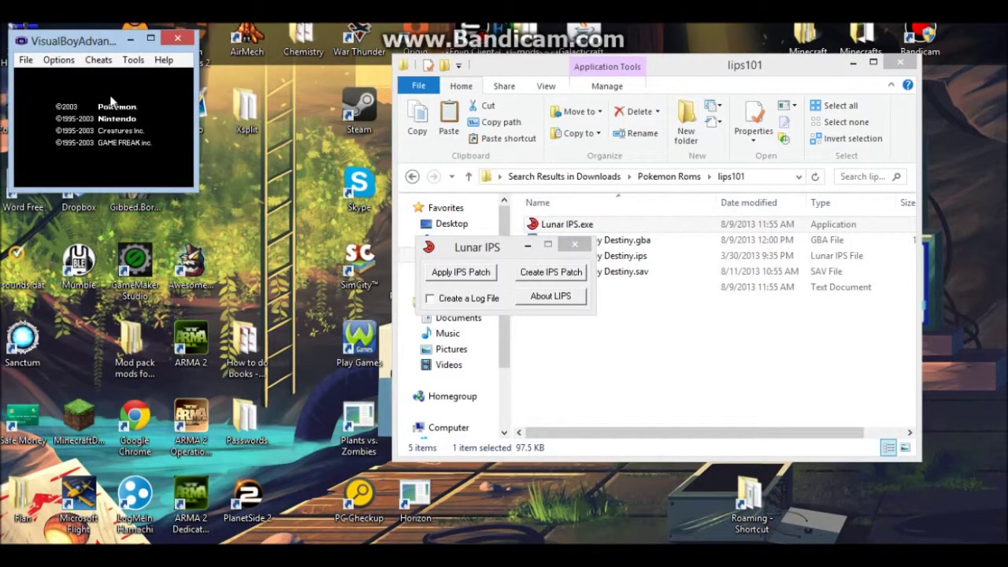
pyautogui.moveTo(195, 79); pyautogui.dragTo(388, 78)
pyautogui.click(339, 39)
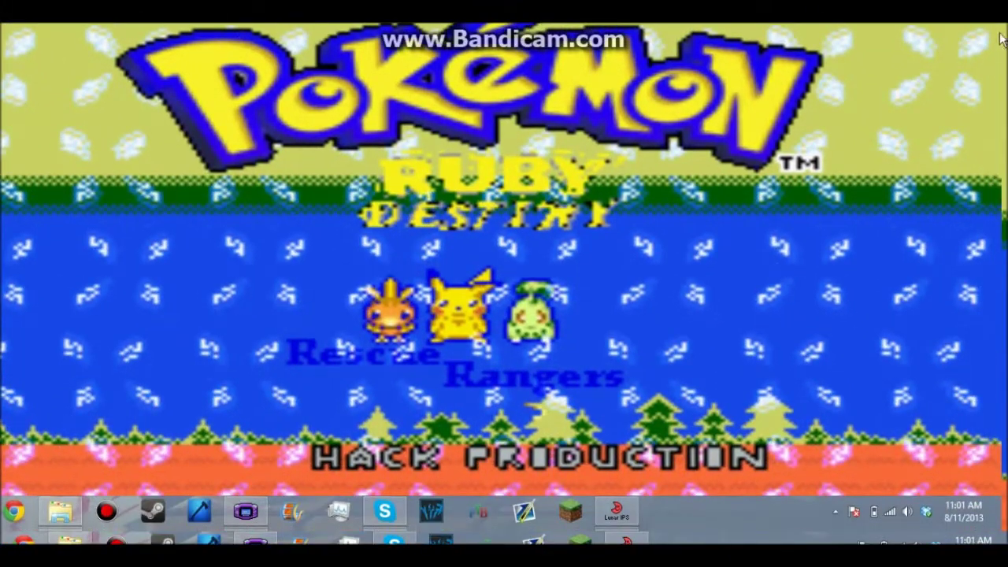
pyautogui.click(907, 26)
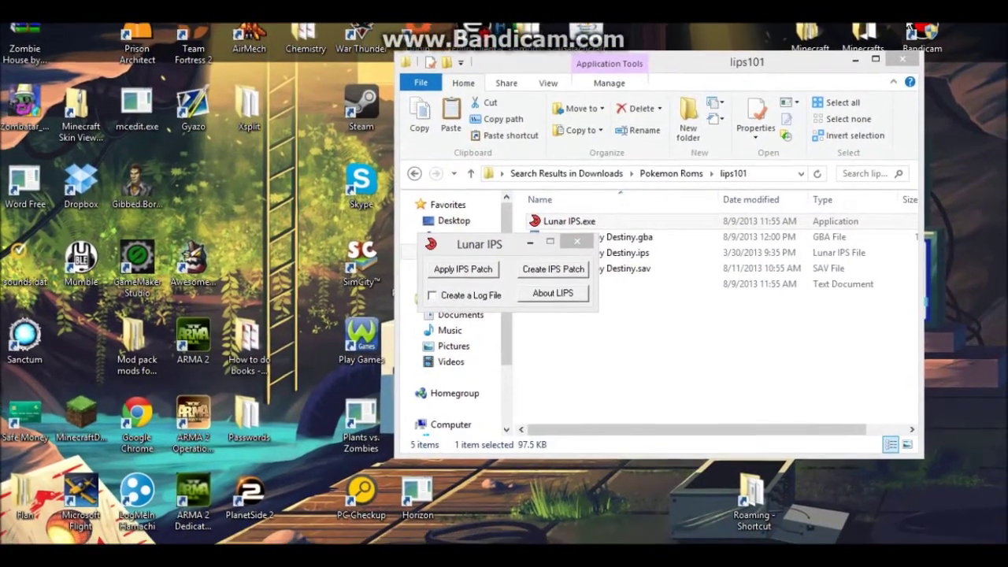
# Step: Close Lunar IPS and go back from lips101 to the Tutorial folder
pyautogui.click(577, 244)
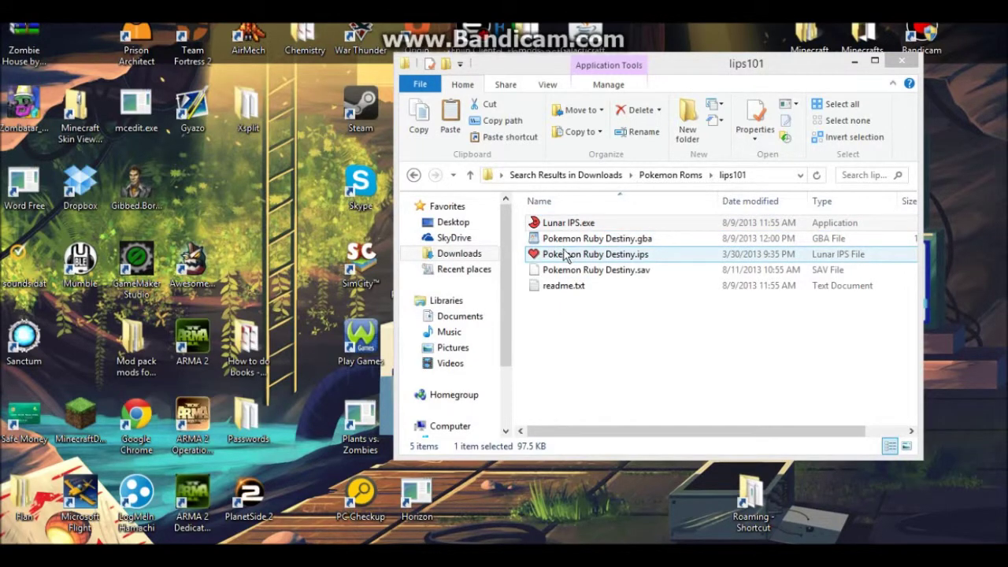
pyautogui.click(559, 246)
pyautogui.click(560, 252)
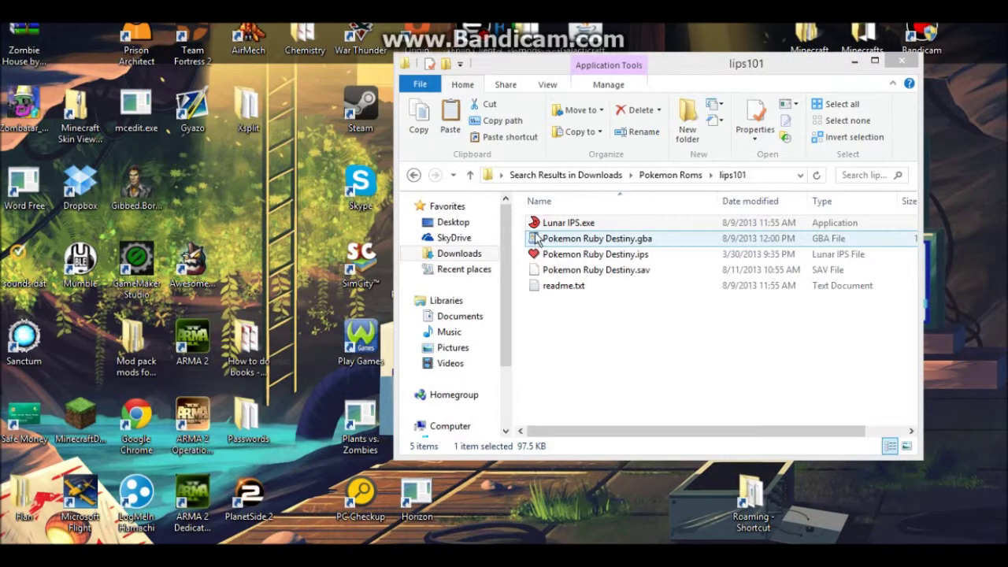
pyautogui.click(416, 184)
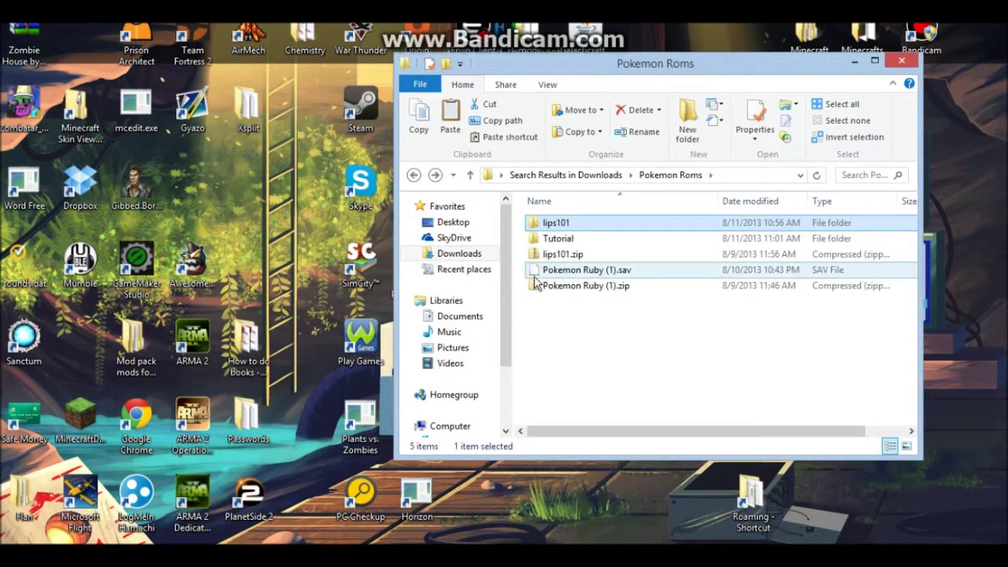
pyautogui.doubleClick(538, 241)
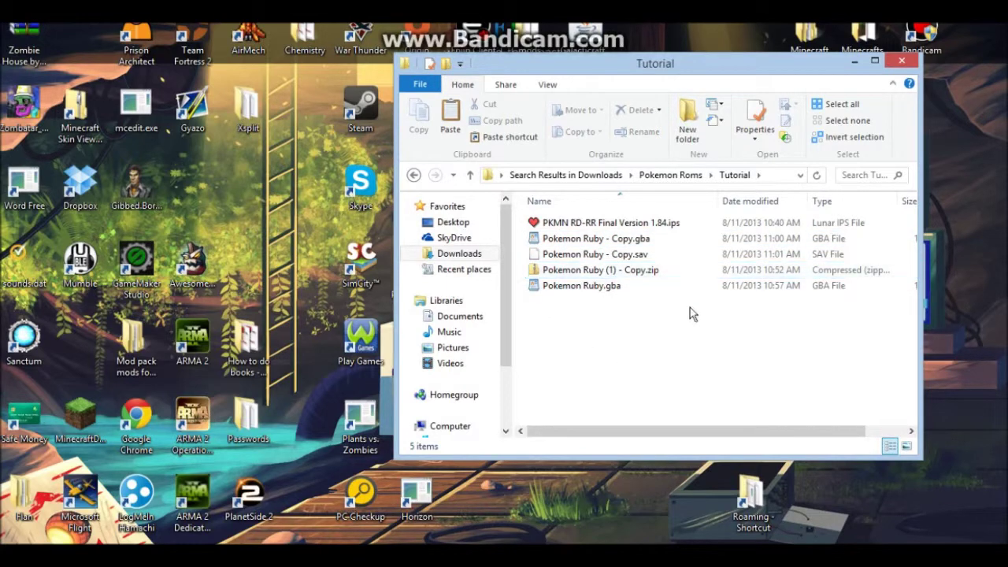
# Step: Examine the contents of Pokemon Ruby (1) - Copy.zip and return to the Pokemon Roms folder
pyautogui.doubleClick(591, 271)
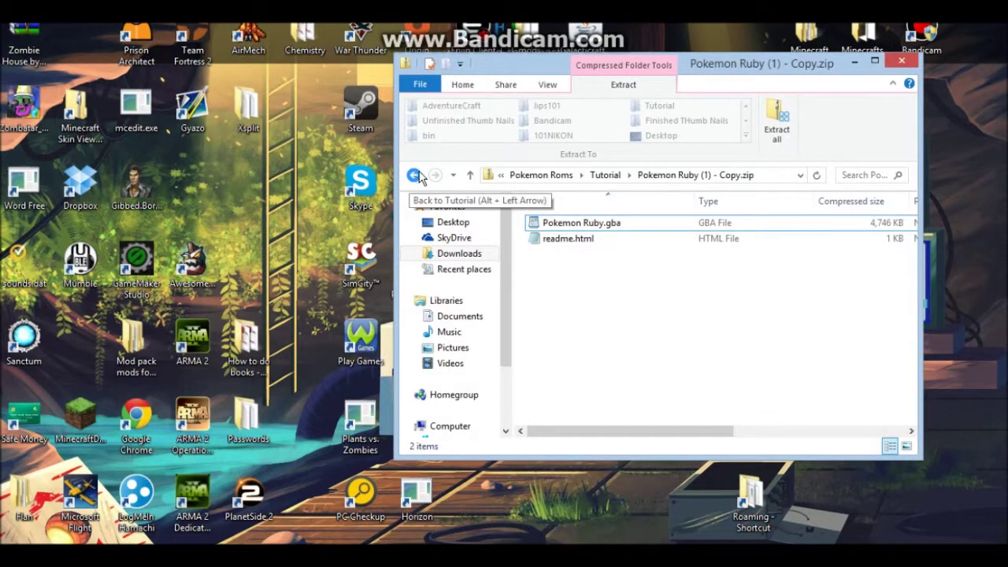
pyautogui.click(564, 226)
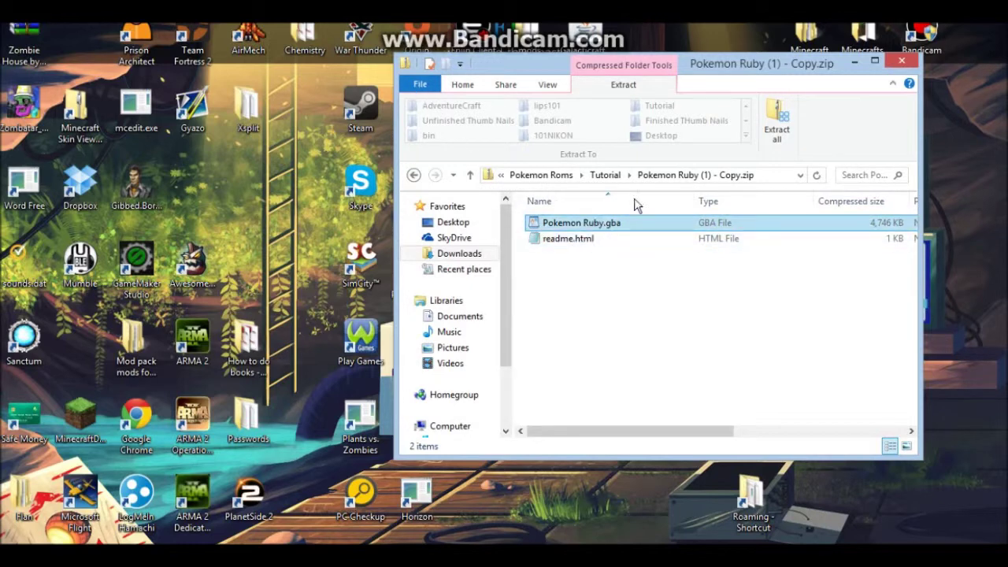
pyautogui.click(414, 175)
pyautogui.click(597, 271)
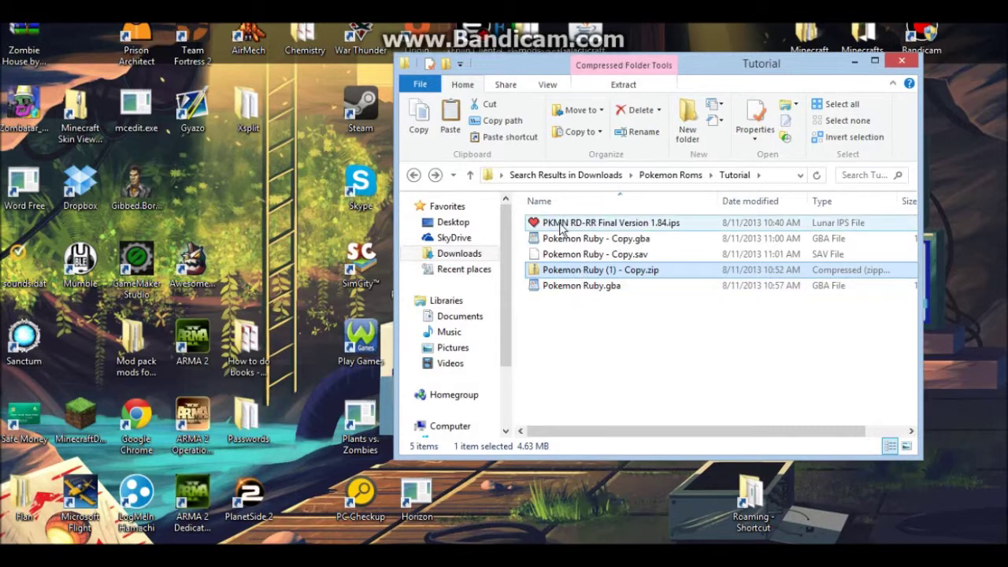
pyautogui.click(413, 176)
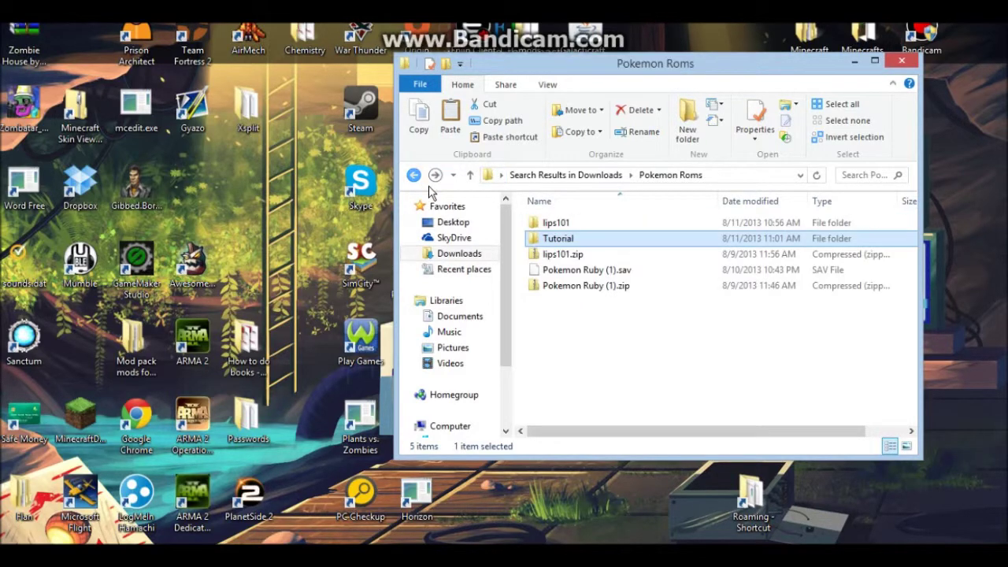
pyautogui.click(435, 175)
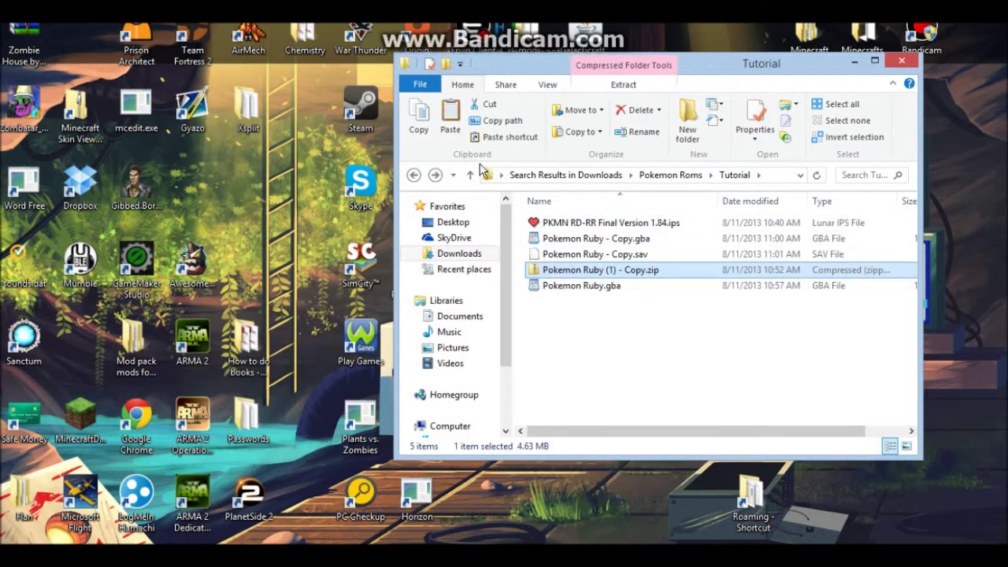
pyautogui.click(413, 175)
pyautogui.doubleClick(553, 223)
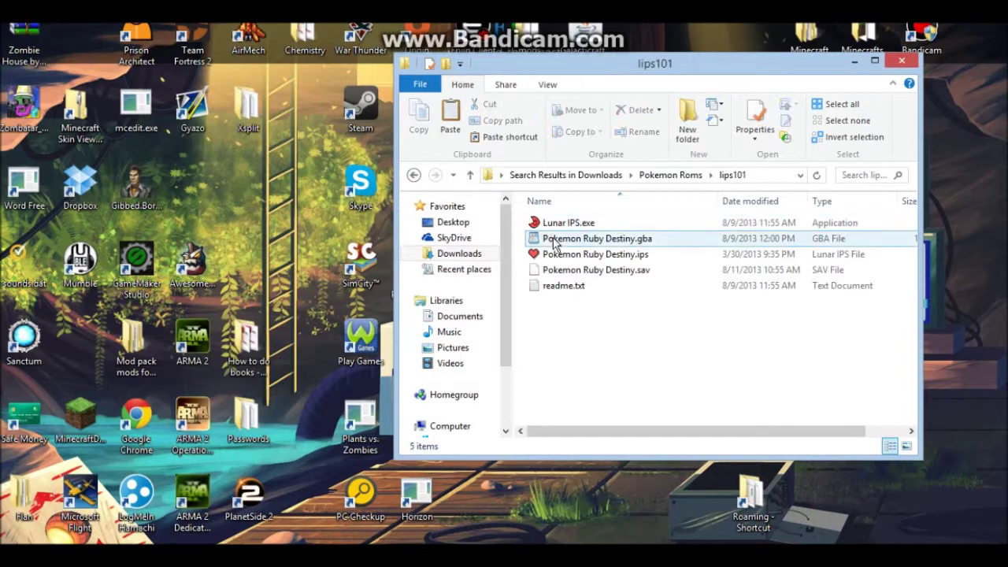
pyautogui.doubleClick(549, 225)
pyautogui.click(492, 270)
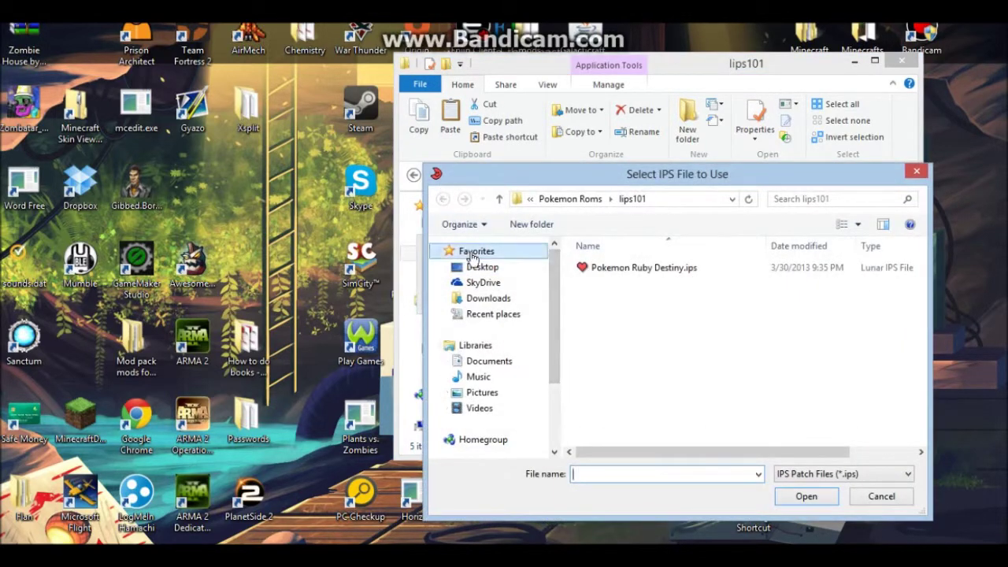
pyautogui.click(591, 199)
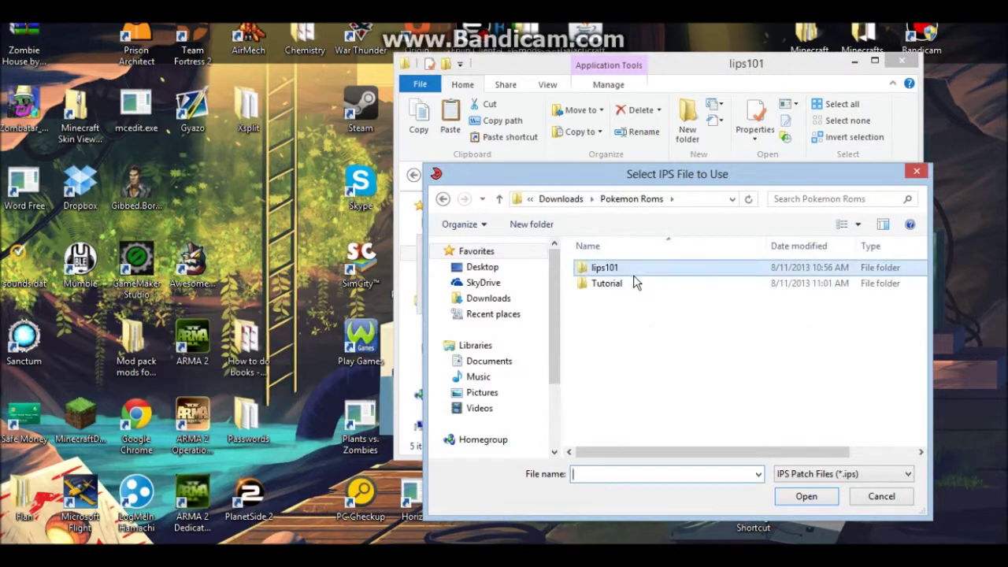
pyautogui.doubleClick(635, 283)
pyautogui.doubleClick(616, 269)
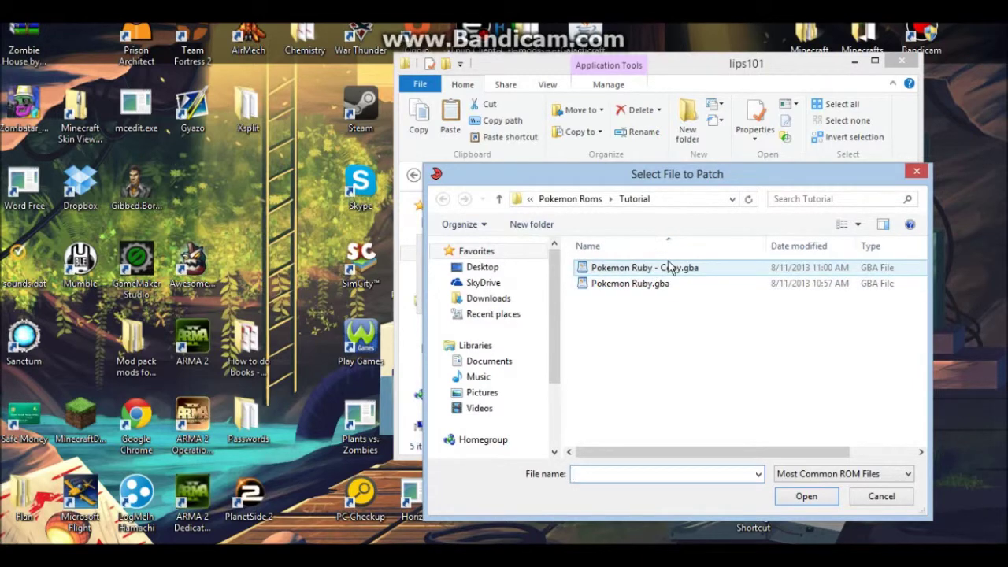
pyautogui.click(915, 172)
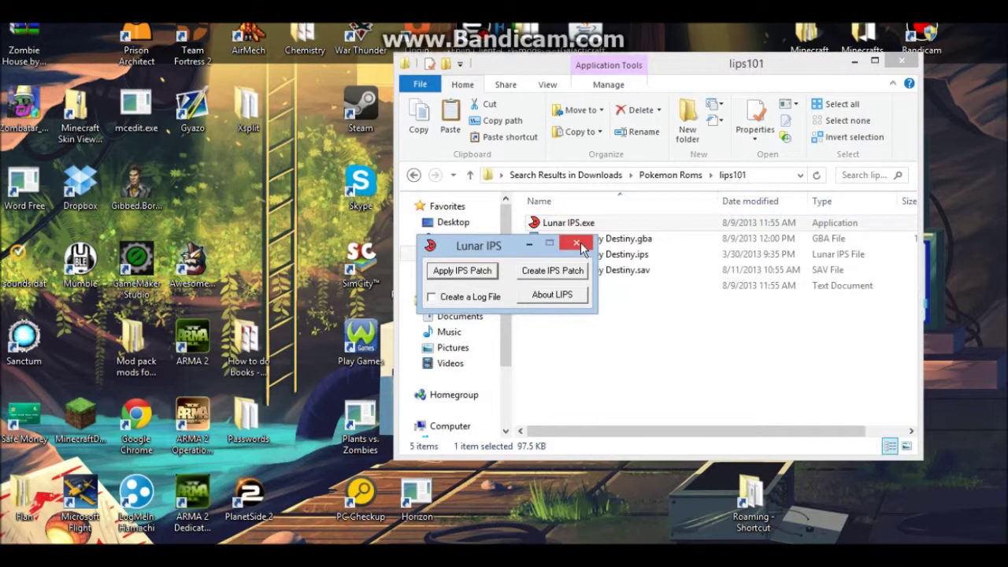
pyautogui.click(577, 244)
pyautogui.click(411, 178)
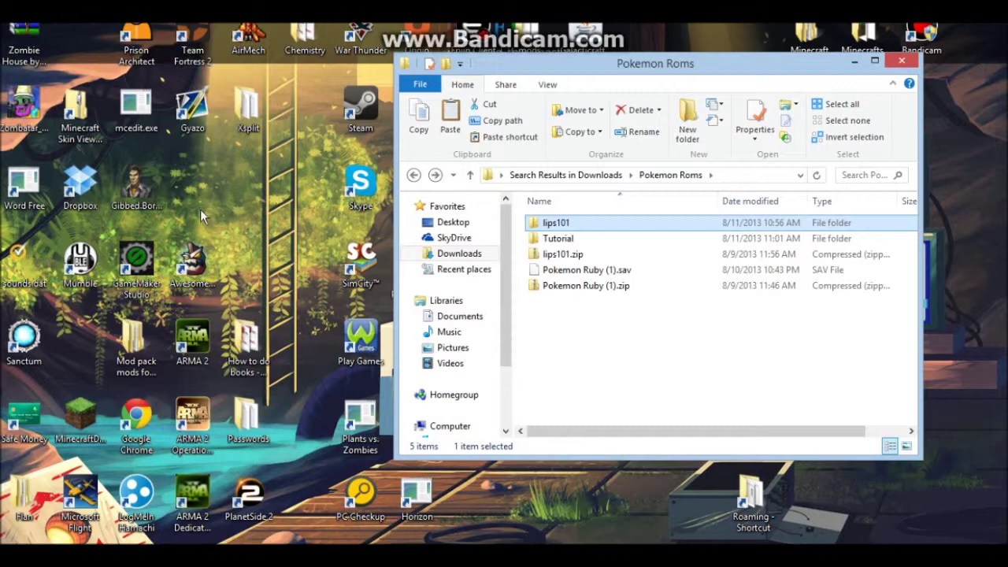
# Step: Rename Pokemon Ruby.gba in the Tutorial folder to Pokemon Ruby Unmodded.gba
pyautogui.doubleClick(559, 239)
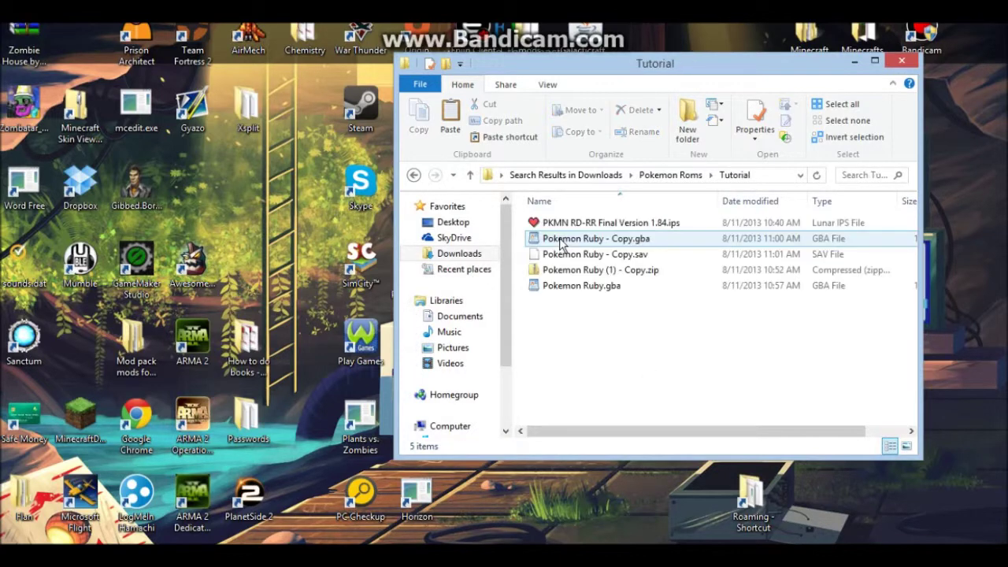
pyautogui.click(567, 288)
pyautogui.rightClick(567, 293)
pyautogui.click(606, 518)
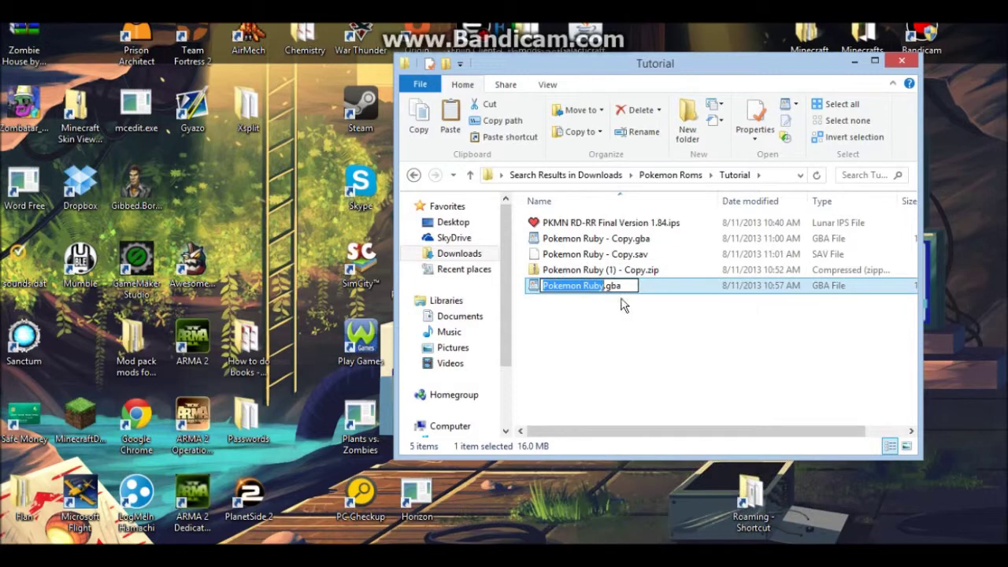
pyautogui.press('Right')
pyautogui.write('Unmodded')
pyautogui.click(623, 360)
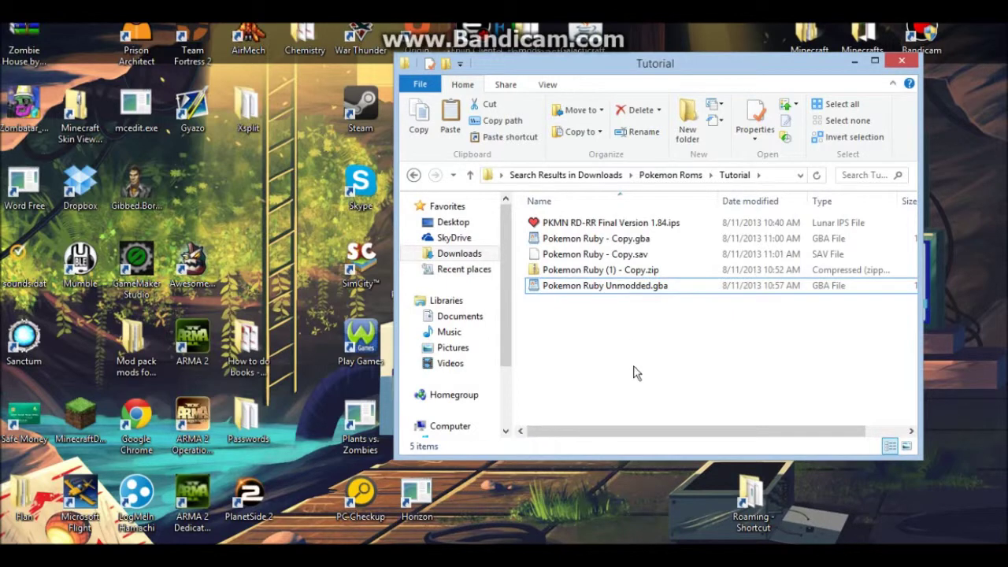